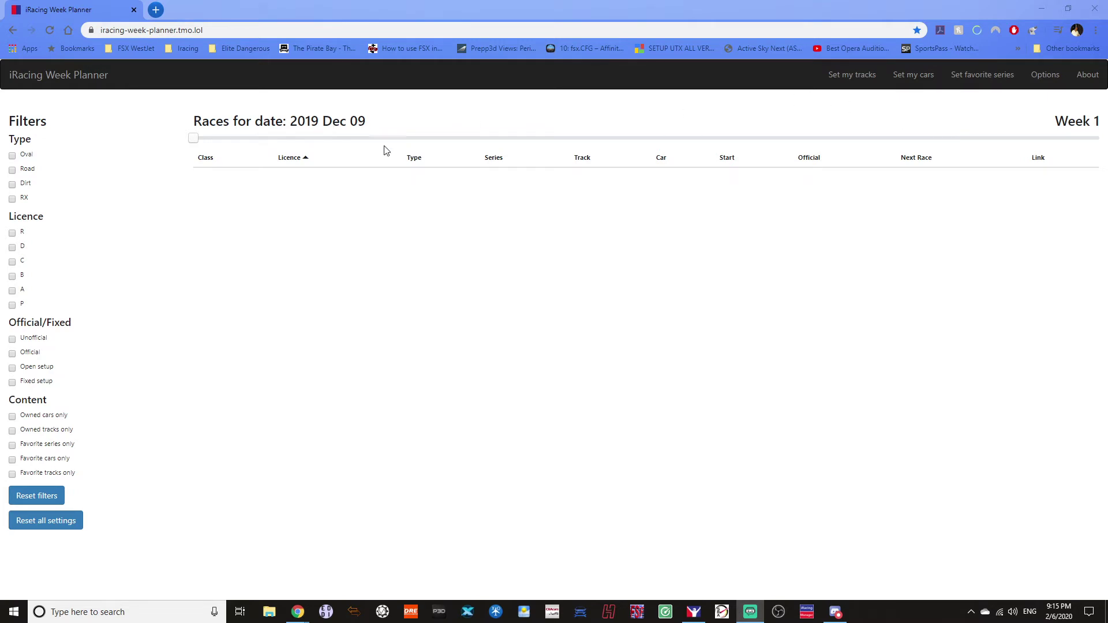
- Show the Set My Tracks owned-tracks list, then start a new browser tab for the members site
mouse_move(196, 139)
mouse_down()
mouse_move(495, 138)
mouse_move(202, 139)
mouse_move(243, 138)
mouse_move(102, 154)
mouse_up()
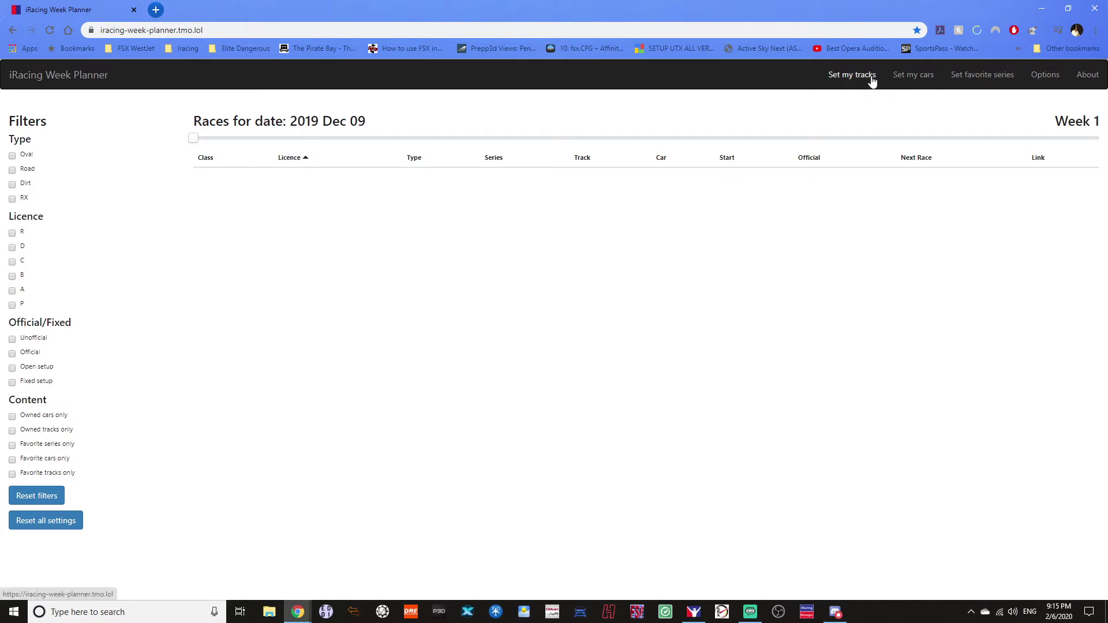
click(852, 75)
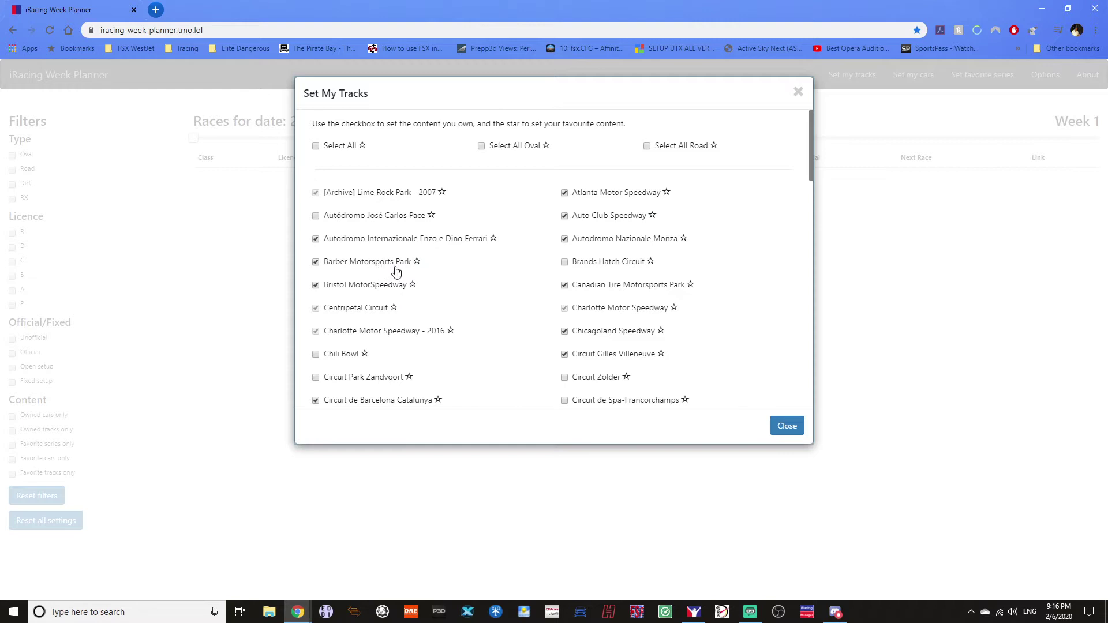
mouse_move(507, 98)
mouse_down()
mouse_move(494, 169)
mouse_move(501, 107)
mouse_up()
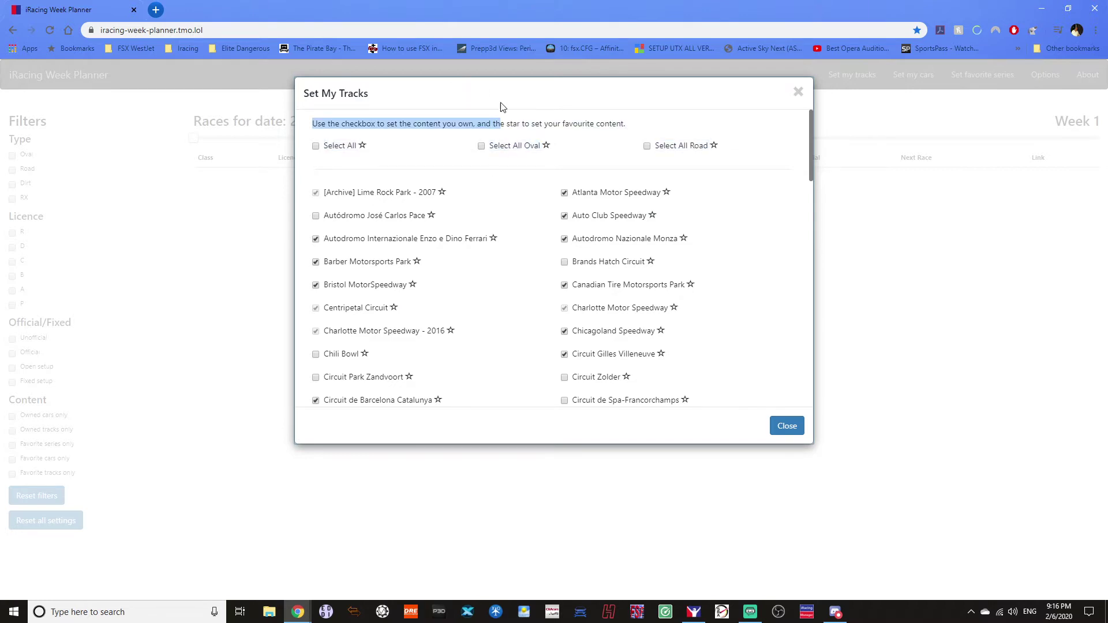
key(ctrl+t)
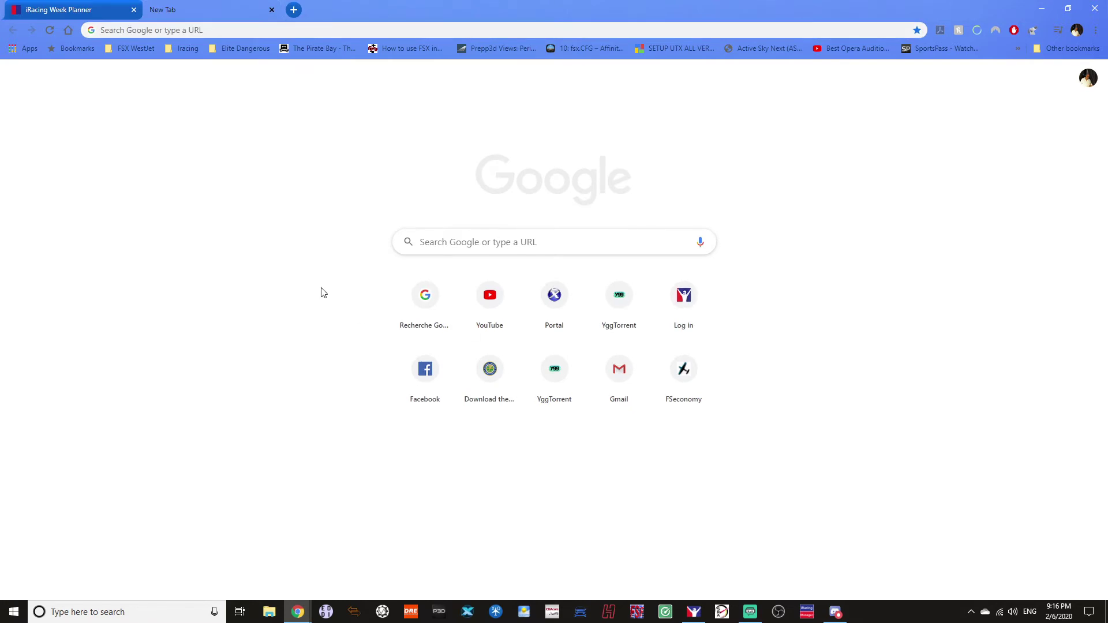
- Sign in to members.iracing.com and view the My Tracks owned list
click(683, 309)
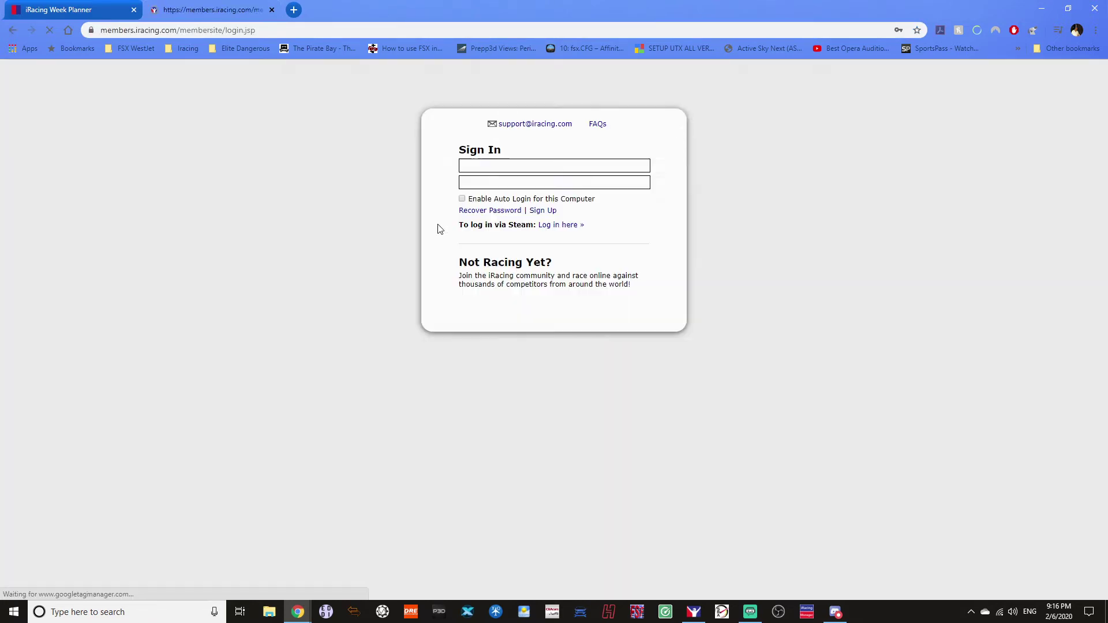
click(479, 220)
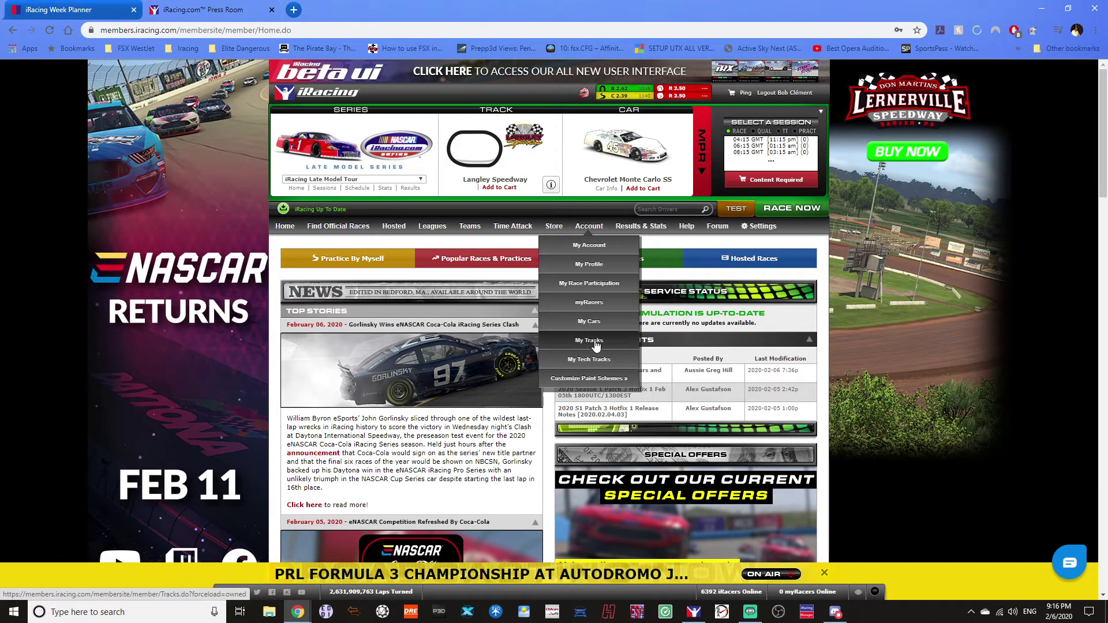
click(596, 346)
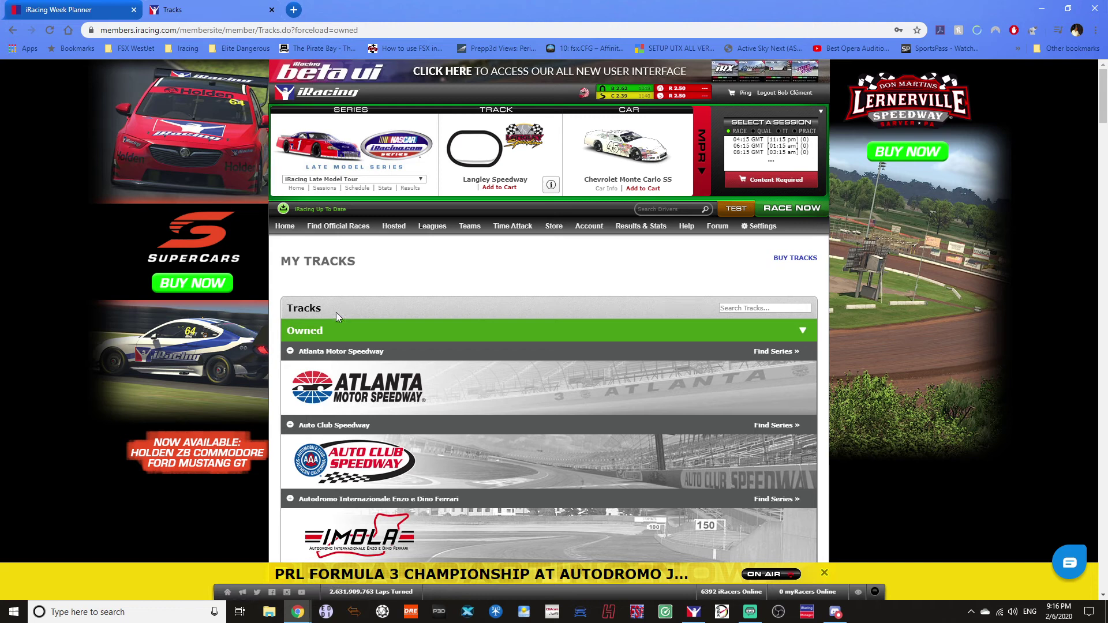
scroll(495, 269, down, 2)
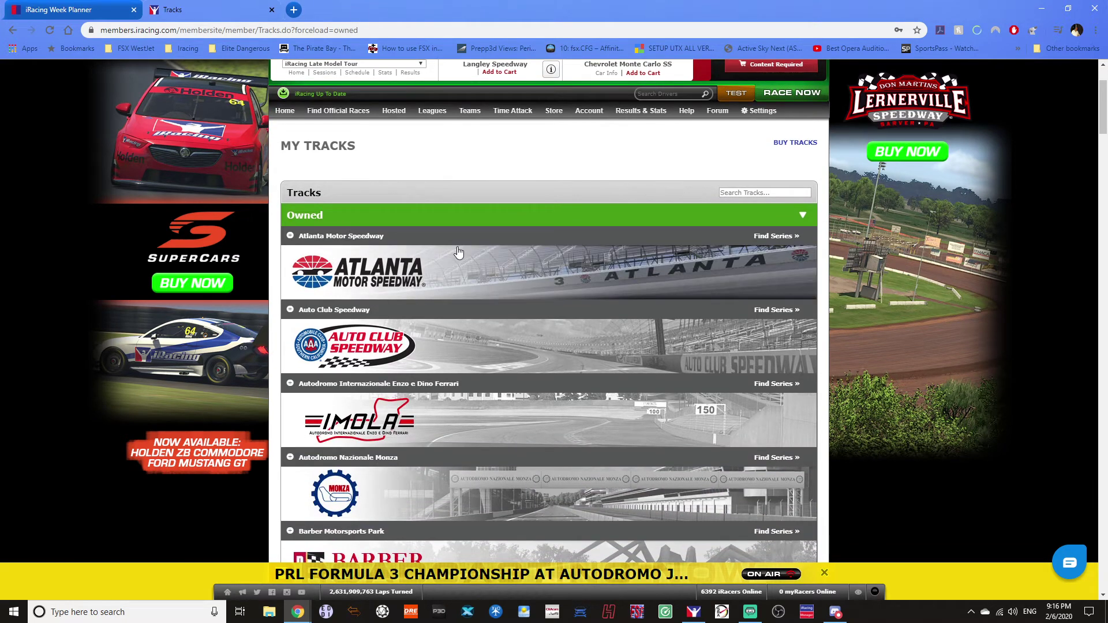
scroll(425, 208, down, 1)
scroll(424, 208, down, 4)
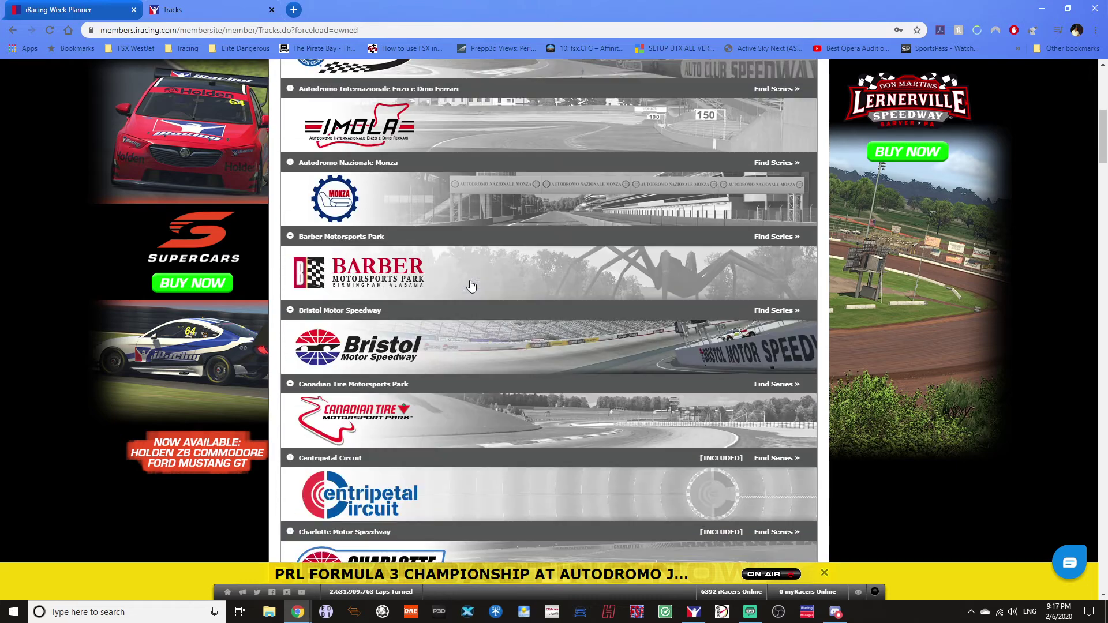
scroll(470, 285, up, 7)
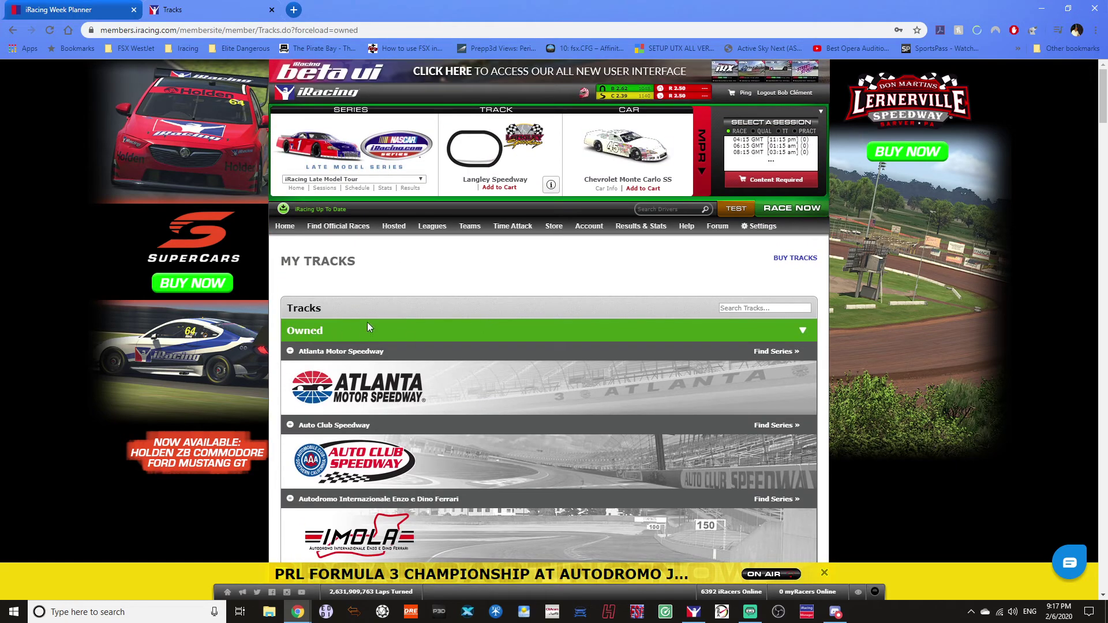
scroll(448, 326, down, 4)
scroll(447, 326, up, 4)
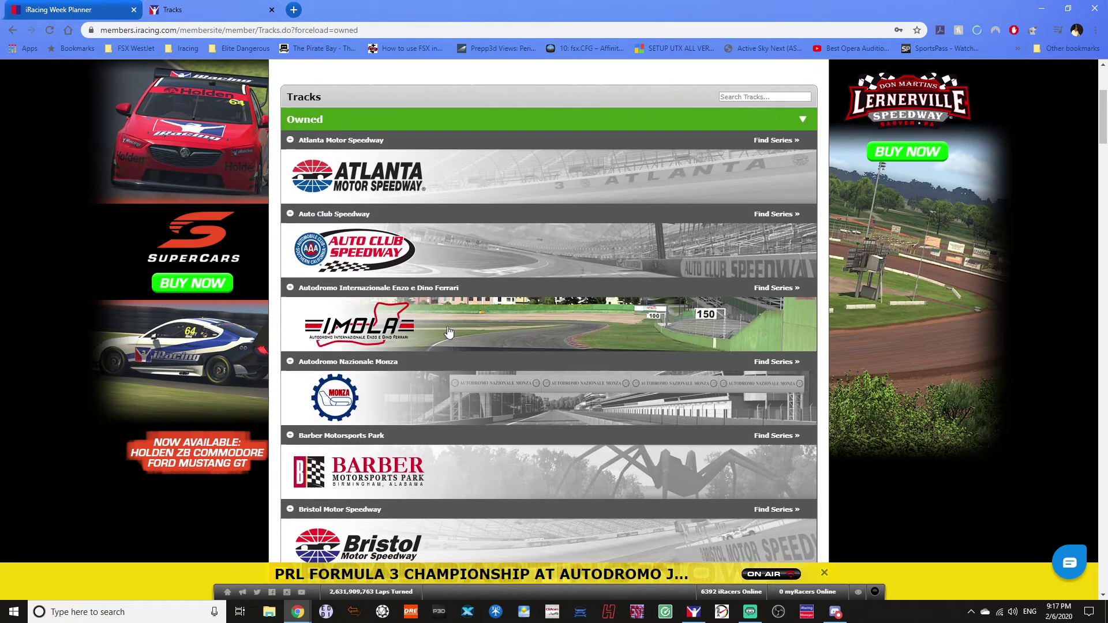
scroll(454, 336, down, 3)
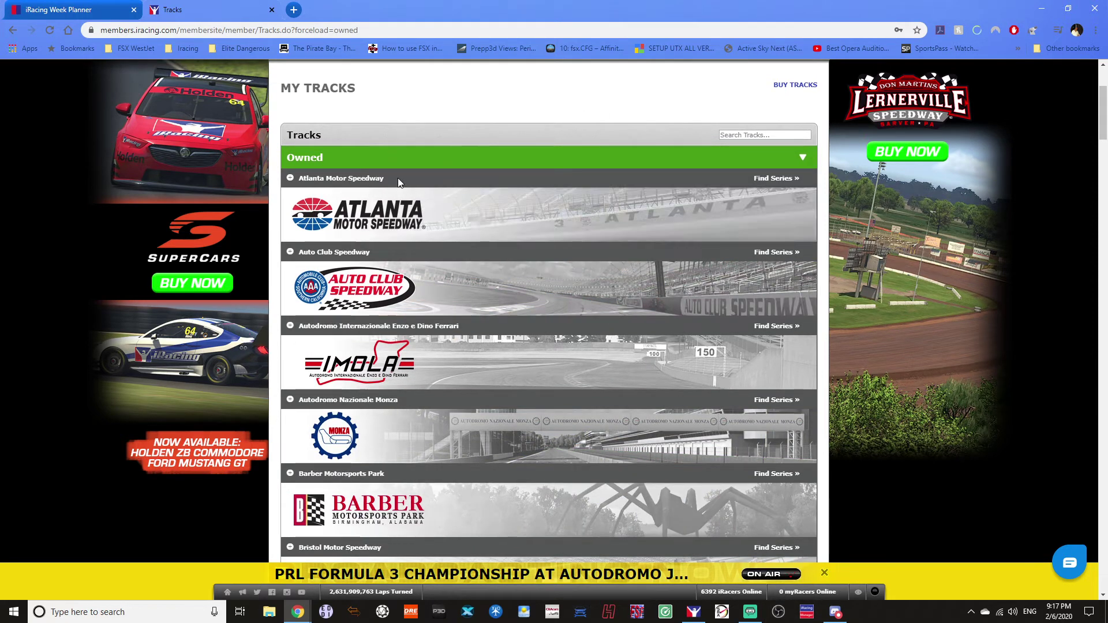
scroll(680, 256, down, 2)
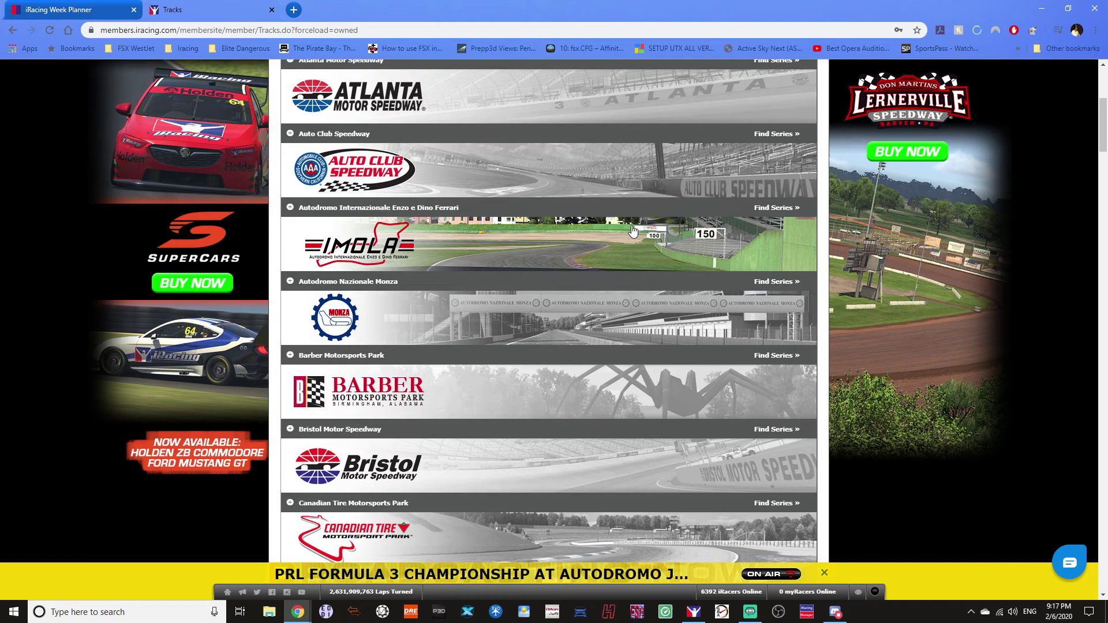
scroll(563, 292, down, 4)
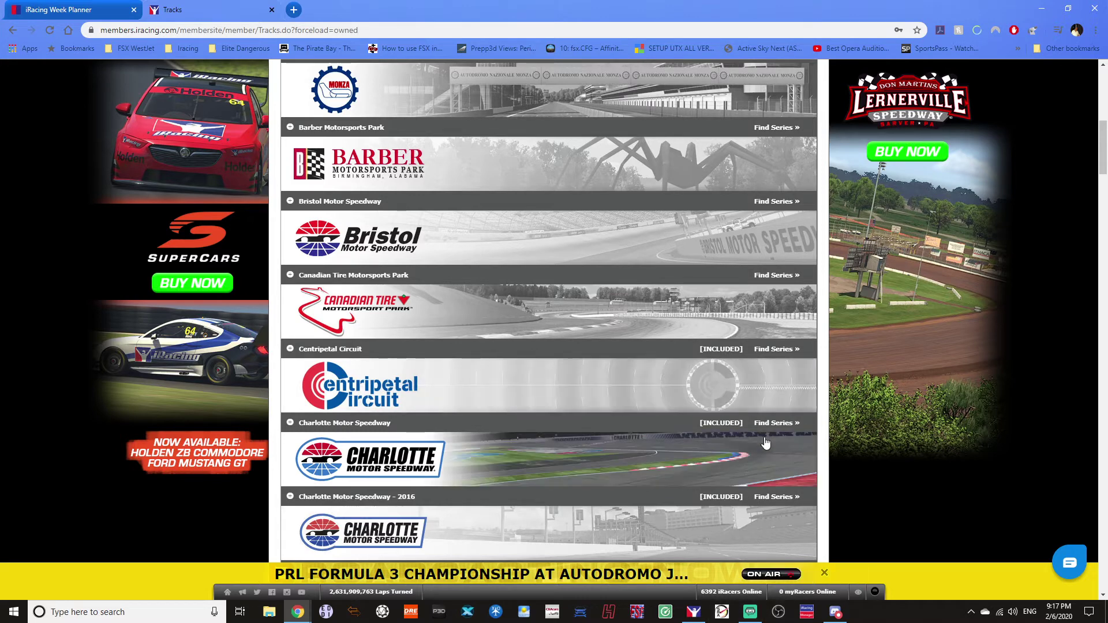
scroll(766, 443, up, 2)
scroll(512, 240, up, 1)
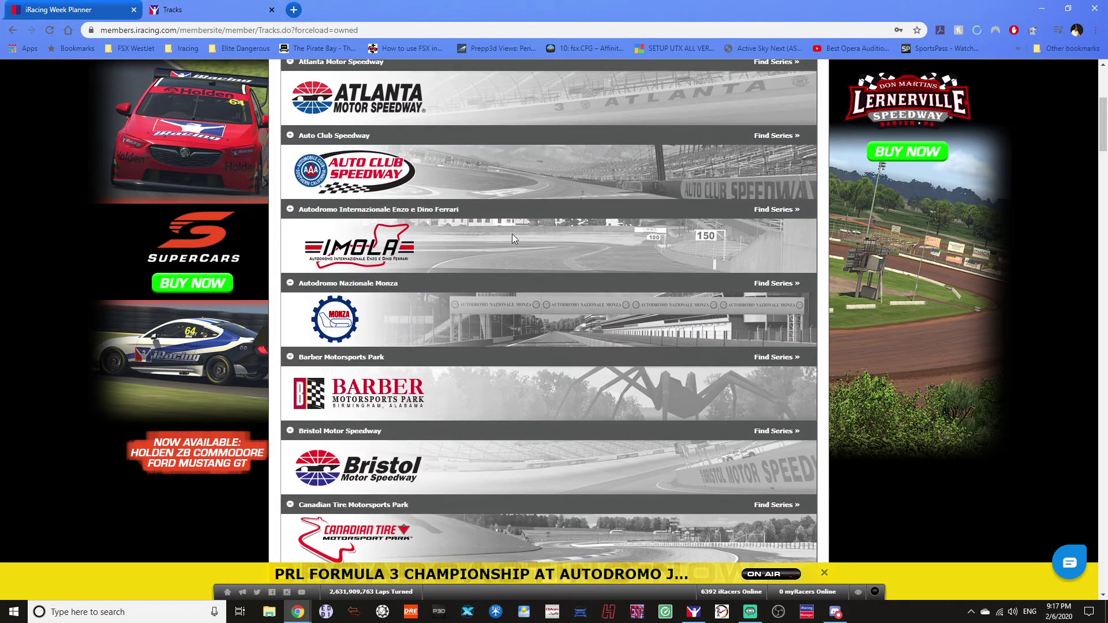
scroll(508, 232, up, 1)
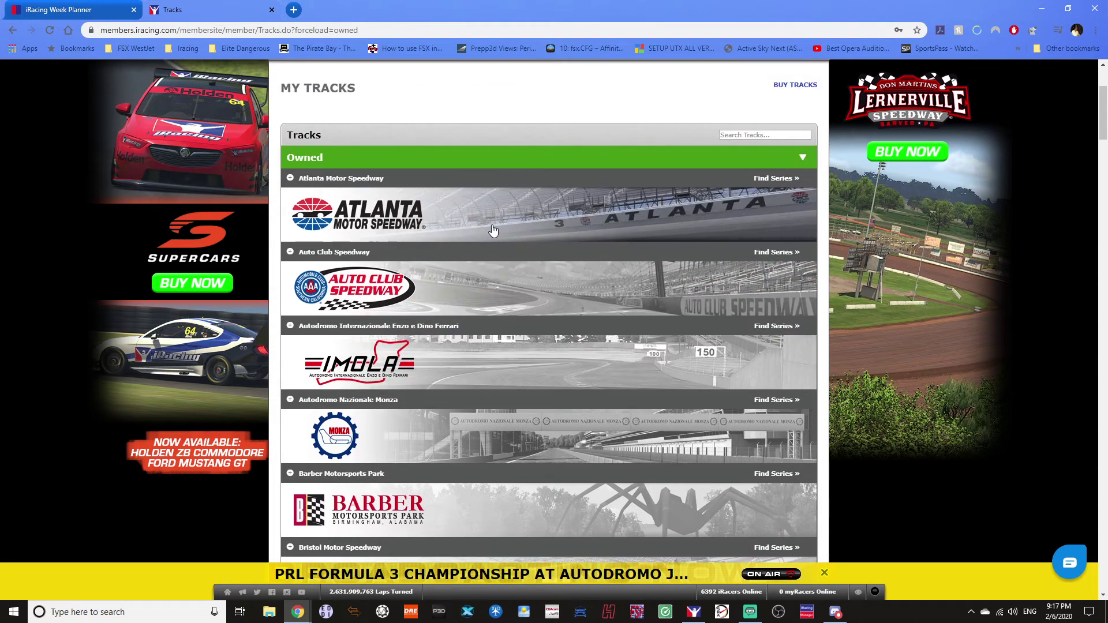
scroll(492, 230, down, 2)
scroll(506, 457, down, 2)
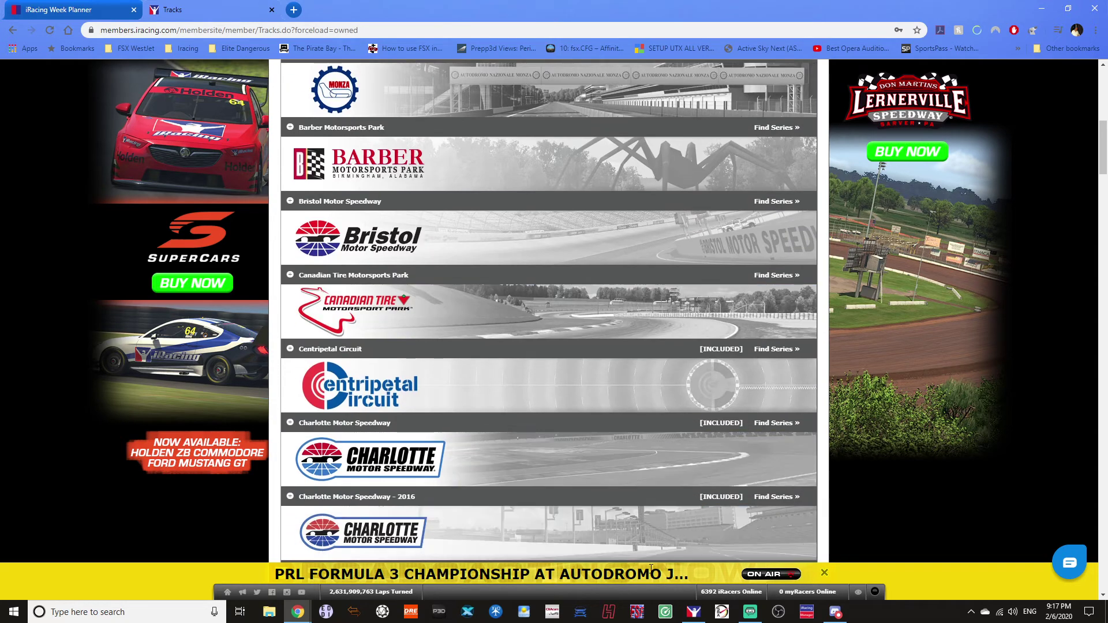
scroll(651, 554, down, 2)
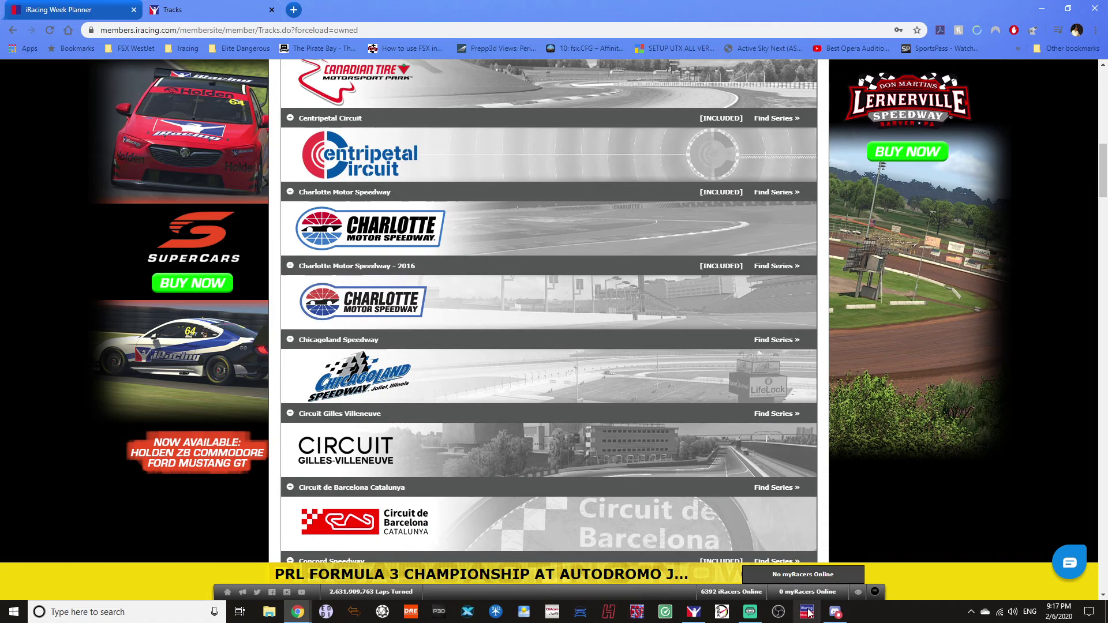
- Return to the planner tab and close its owned-tracks list after comparing
click(694, 613)
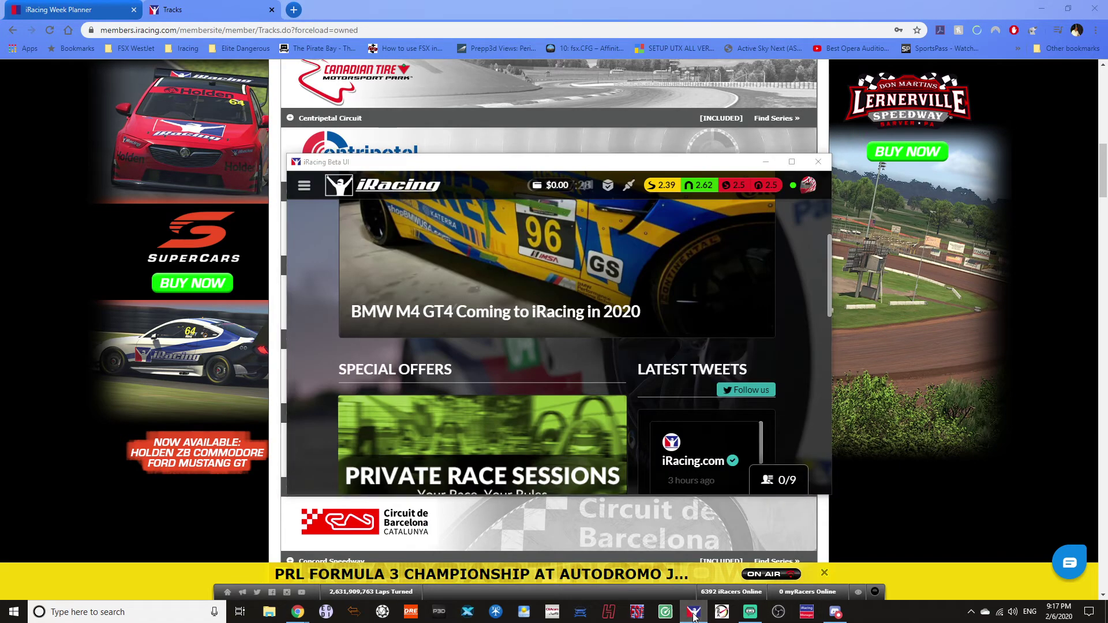
click(694, 611)
click(86, 10)
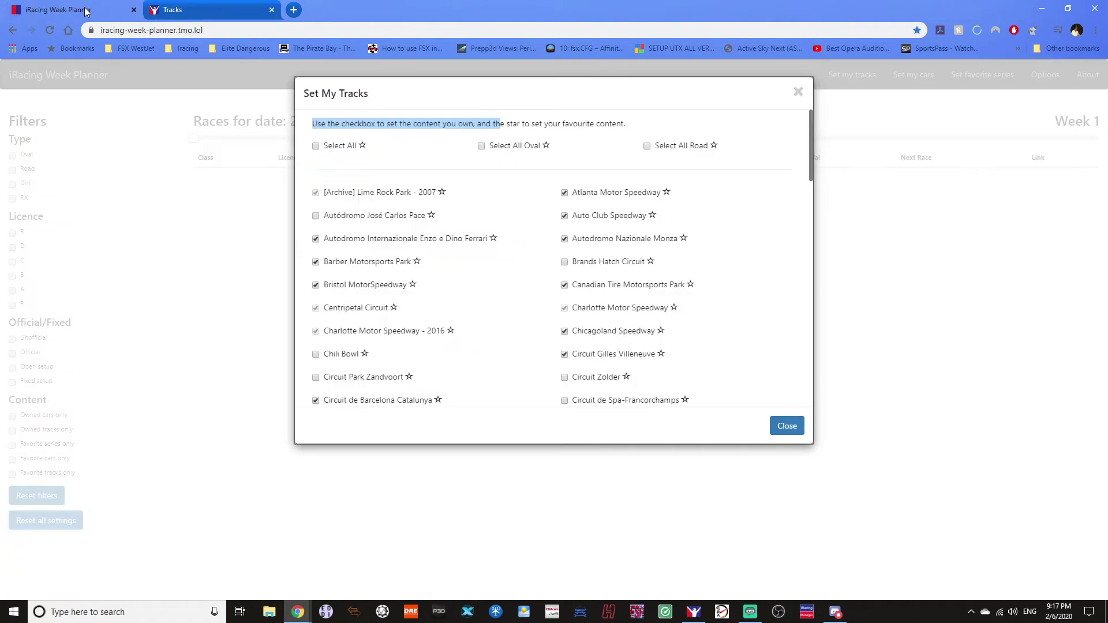
scroll(461, 229, down, 3)
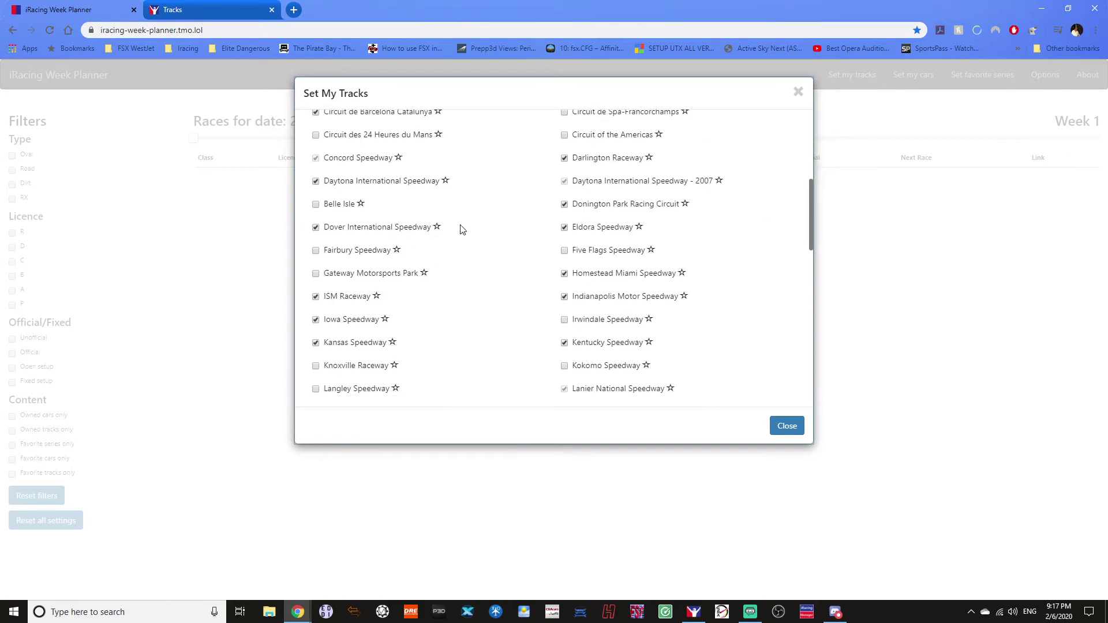
scroll(396, 215, down, 3)
scroll(497, 250, down, 3)
scroll(695, 307, down, 3)
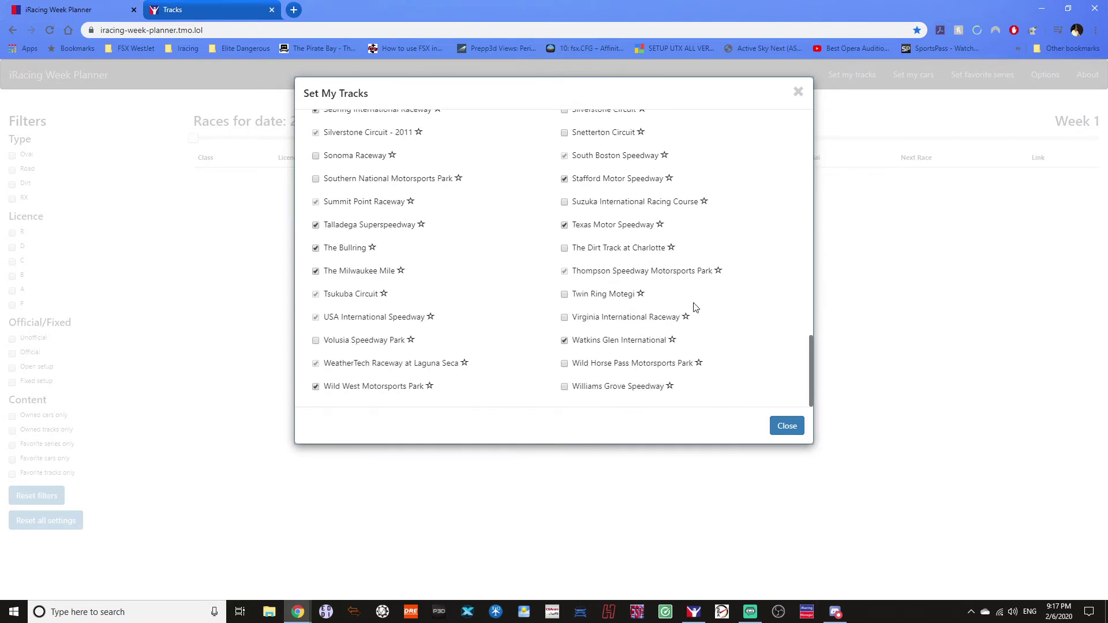
click(778, 435)
- Review and close the Set My Cars list, then show the favourite-series list
click(912, 76)
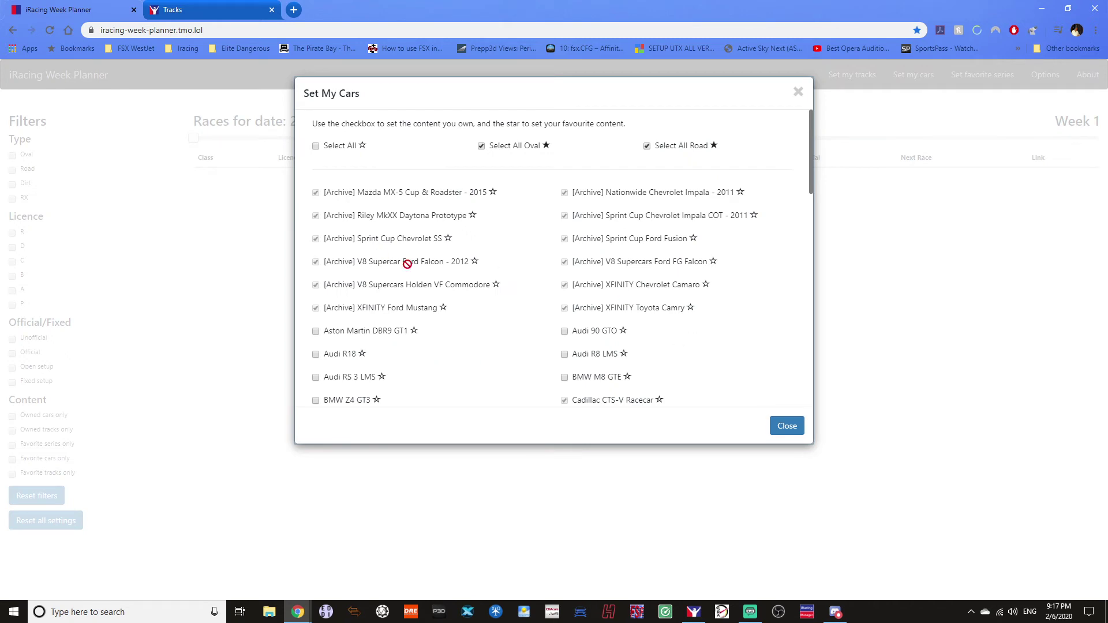
scroll(597, 211, down, 5)
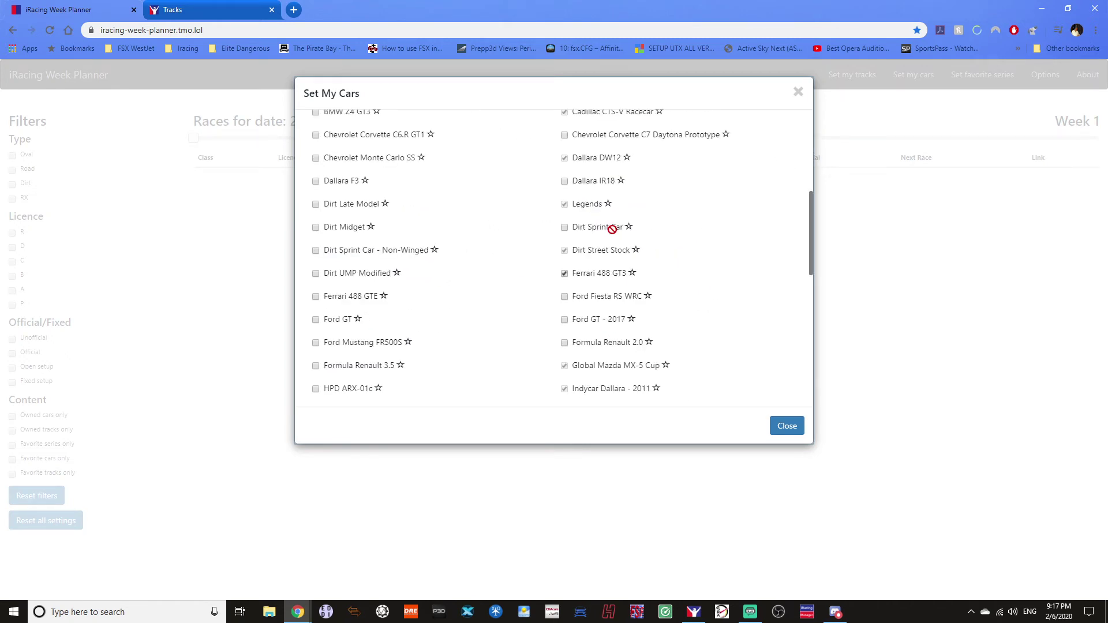
scroll(607, 225, down, 5)
scroll(357, 300, down, 5)
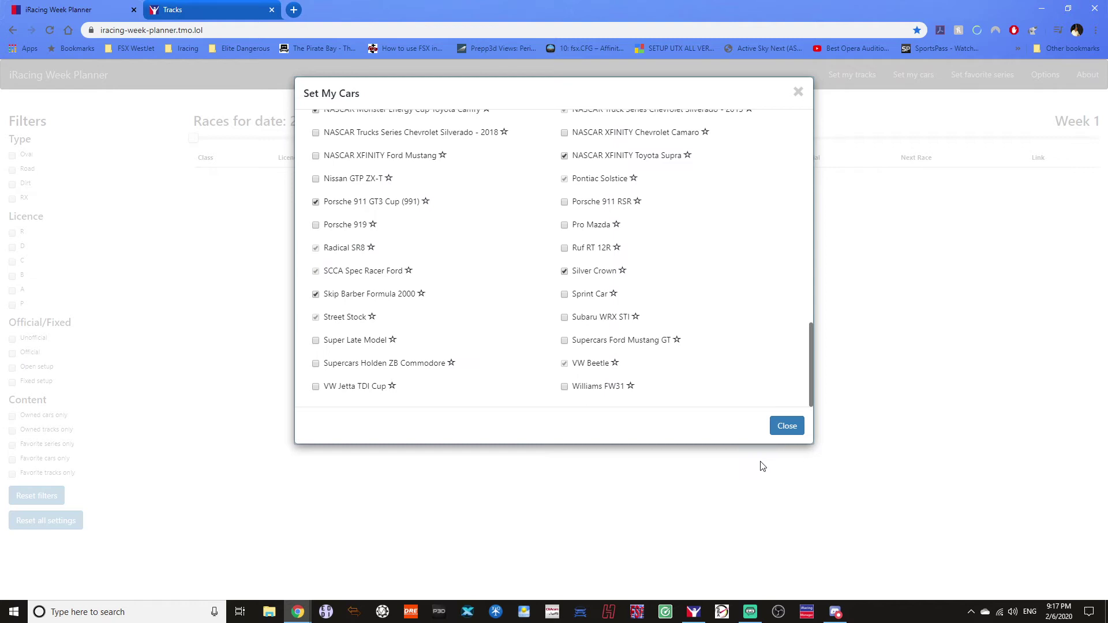
click(787, 426)
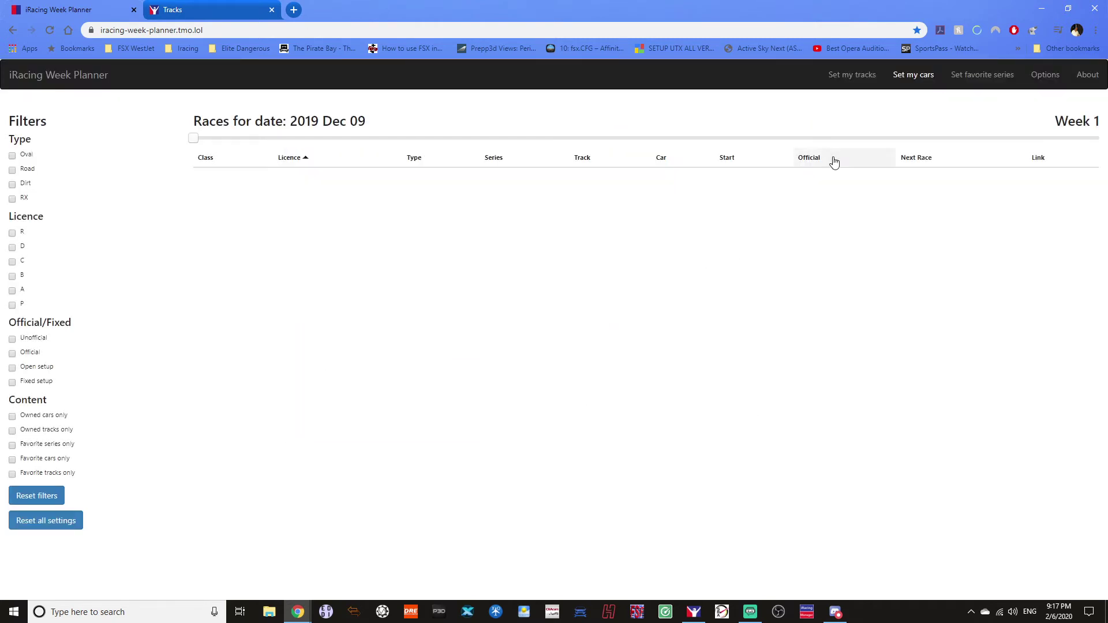
click(975, 79)
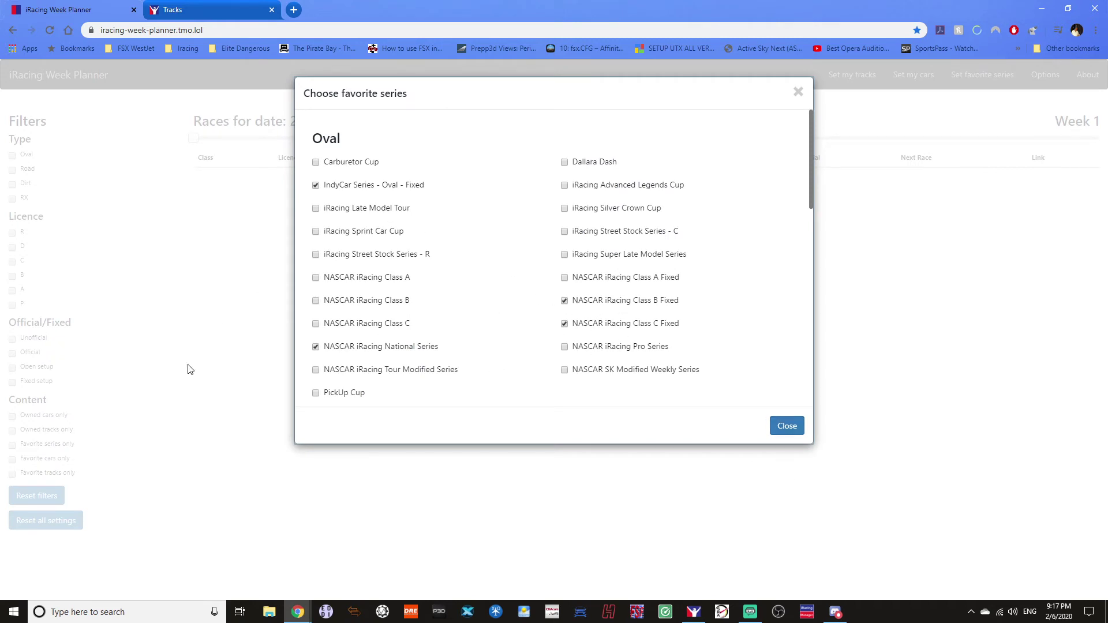
click(784, 426)
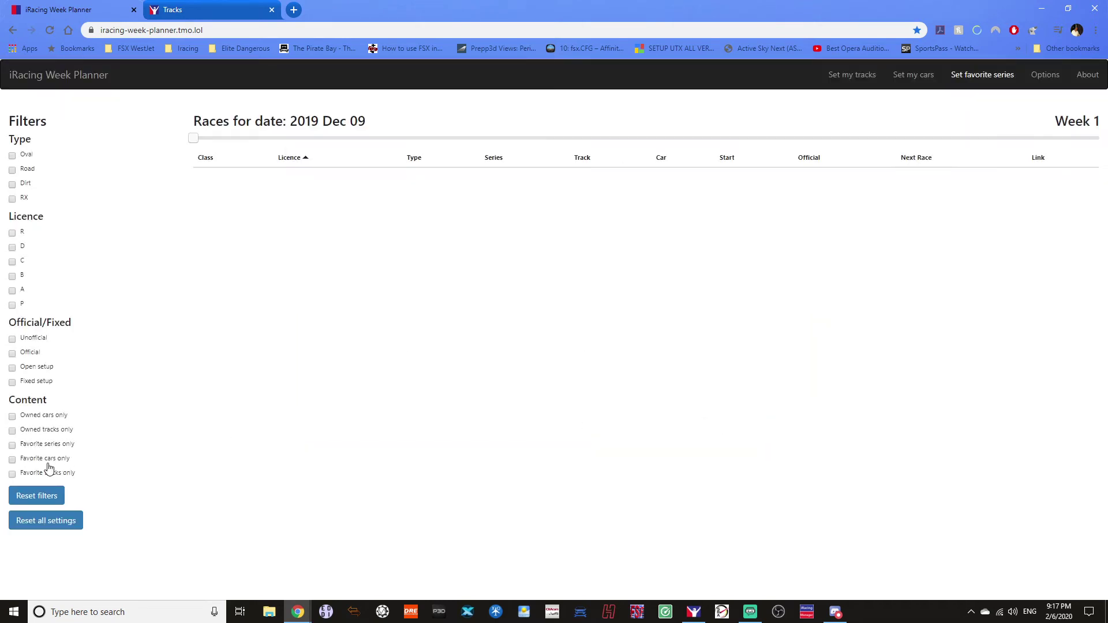
click(13, 446)
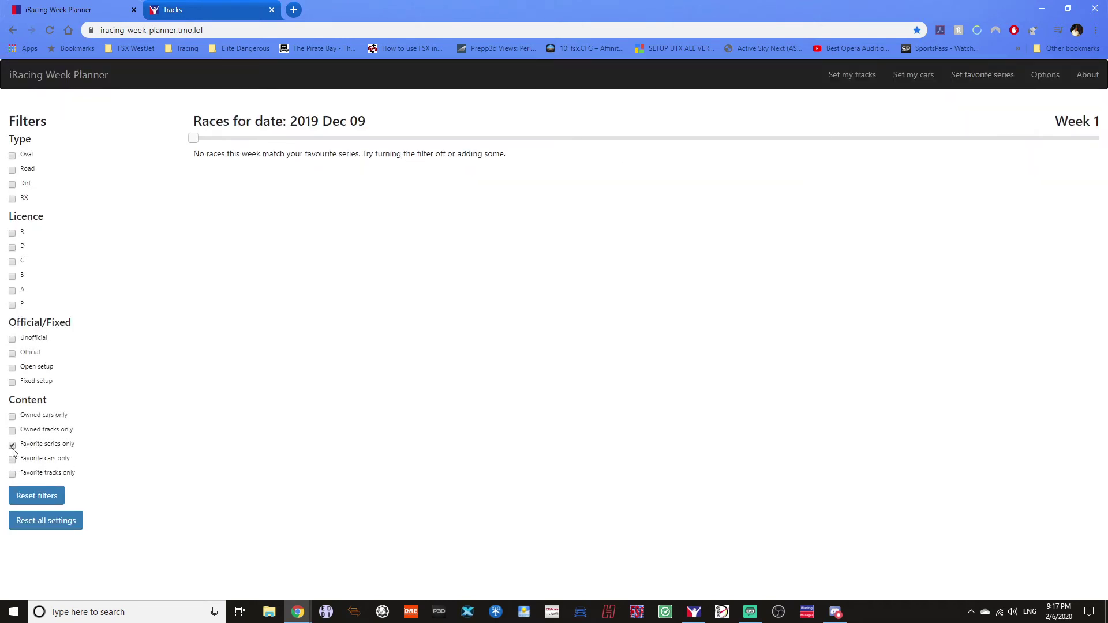
click(13, 446)
click(1033, 79)
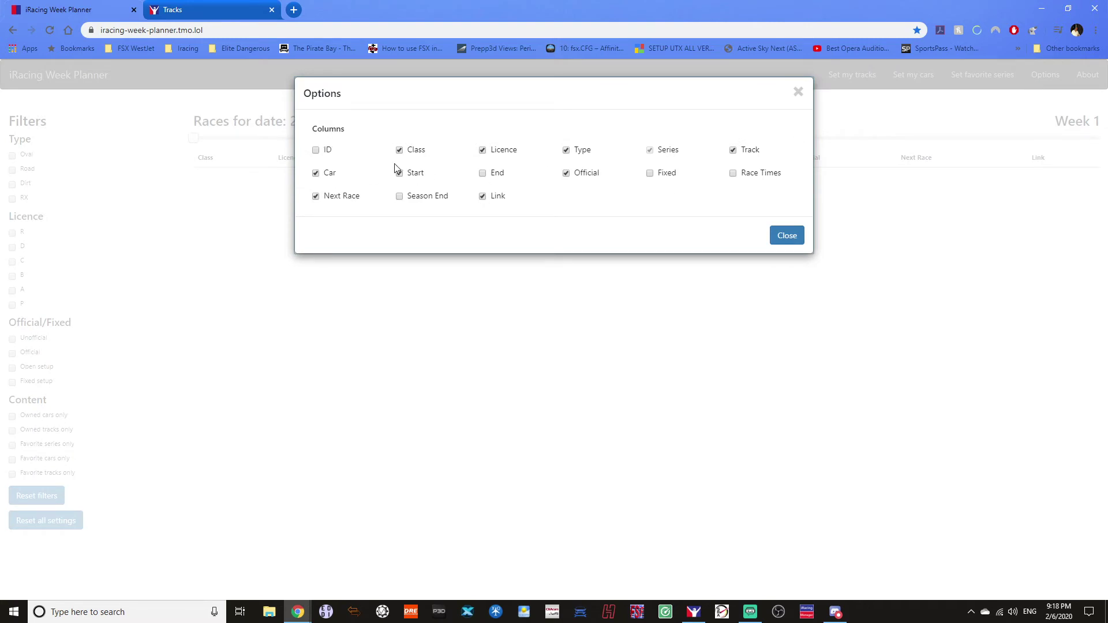
click(784, 237)
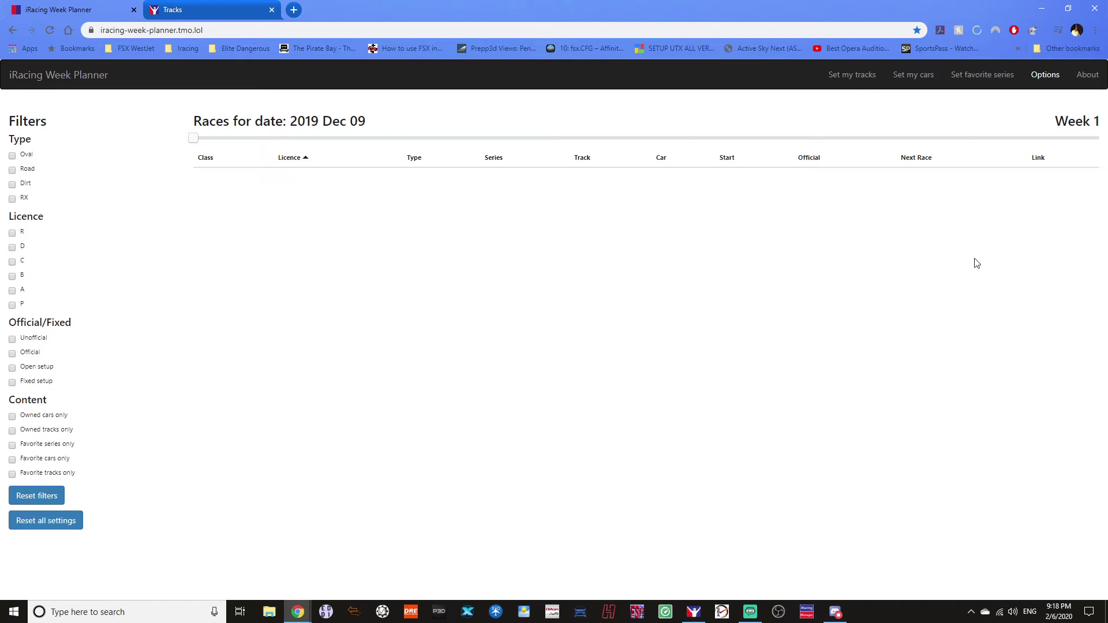
- Check today's date in the taskbar calendar, then slide the planner to Week 10 (2020 Feb 10)
click(1058, 615)
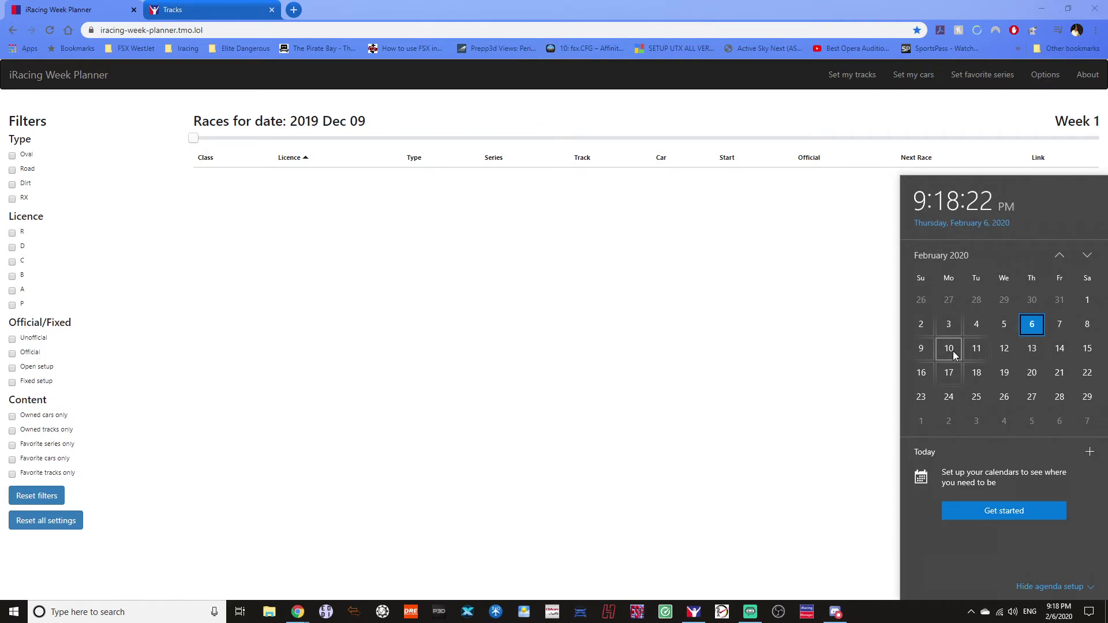
click(724, 320)
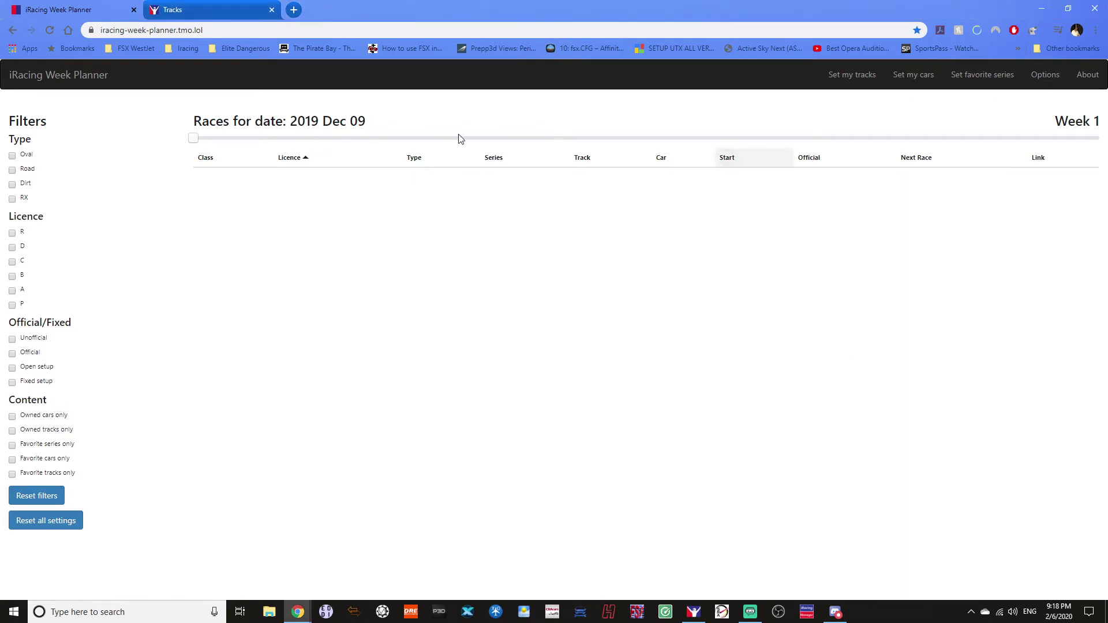
drag(194, 138, 464, 138)
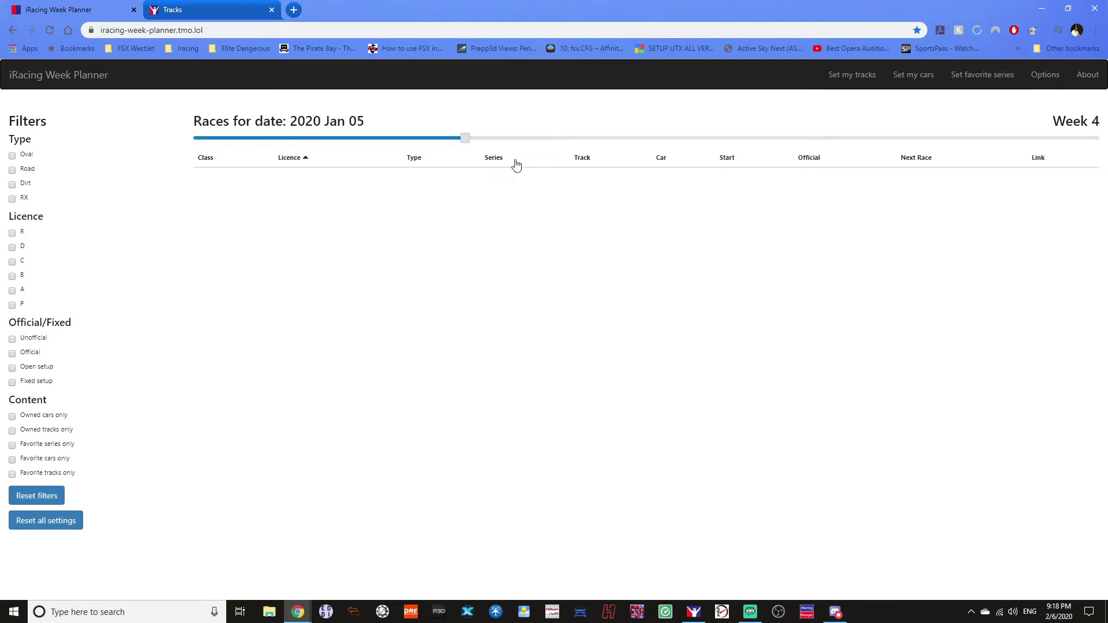
drag(516, 164, 827, 139)
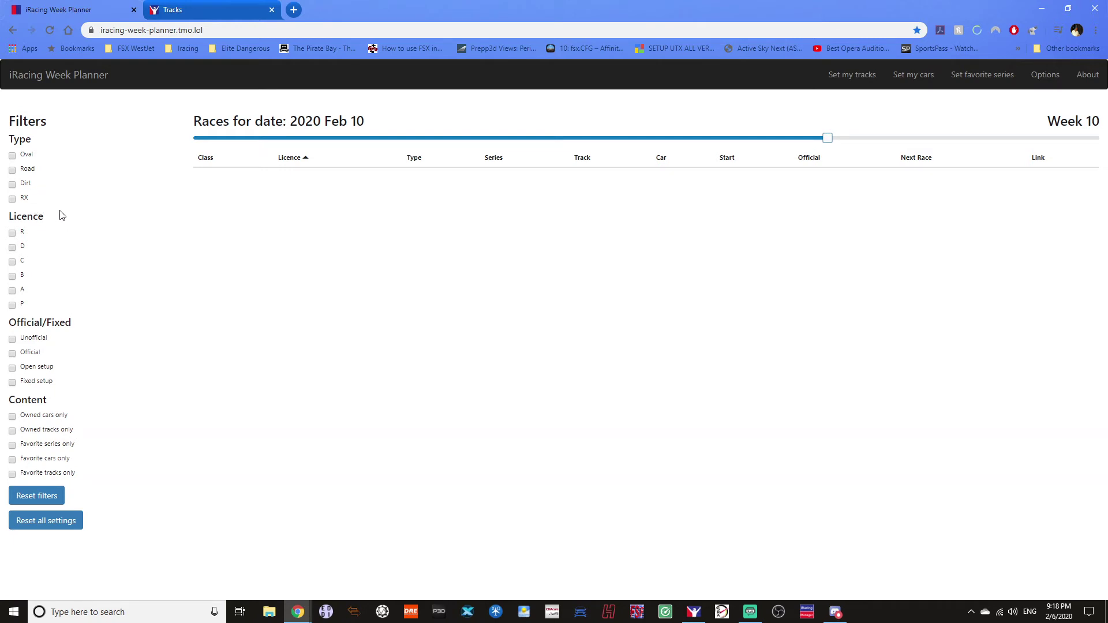
- Filter to oval races with open and fixed setups for licence classes D, C and B
click(12, 154)
click(13, 369)
click(14, 382)
click(12, 246)
click(12, 260)
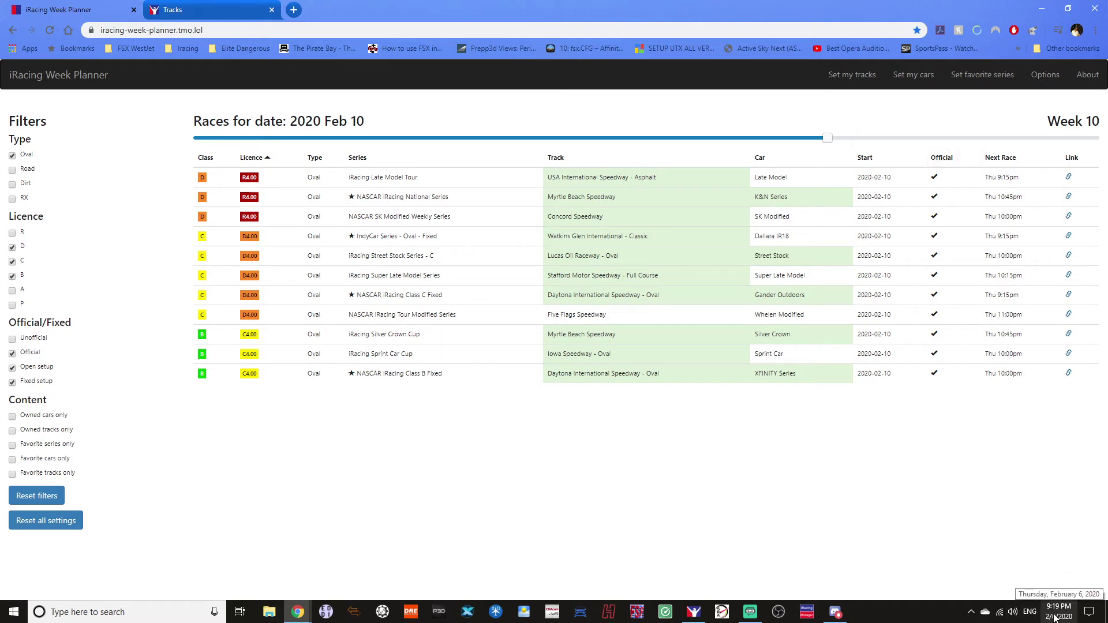
- Reload the planner page so the filtered Week 9 list for Feb 06 refreshes
click(50, 29)
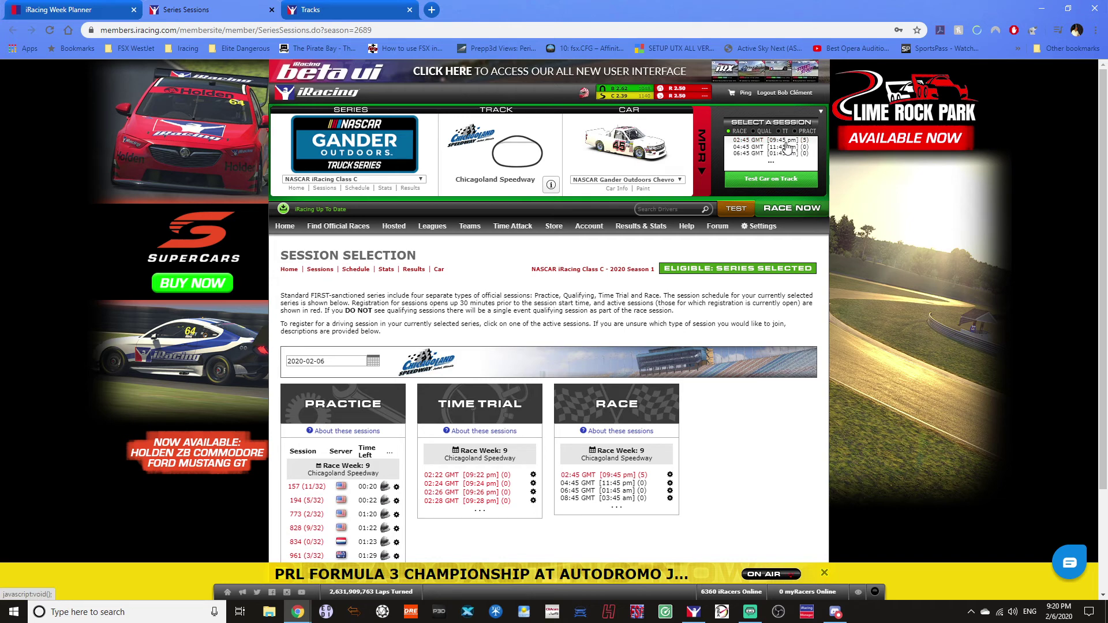
- Switch back to the Week Planner tab with the filtered Week 9 races
click(65, 13)
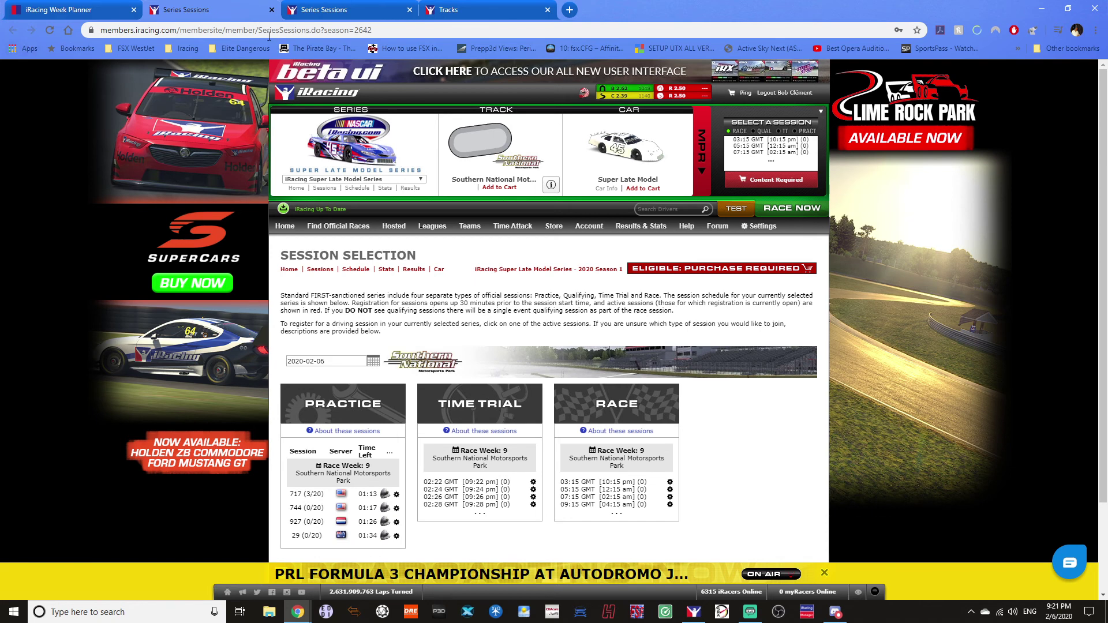
- Return from the Super Late Model sessions page to the planner's Week 9 list
click(75, 12)
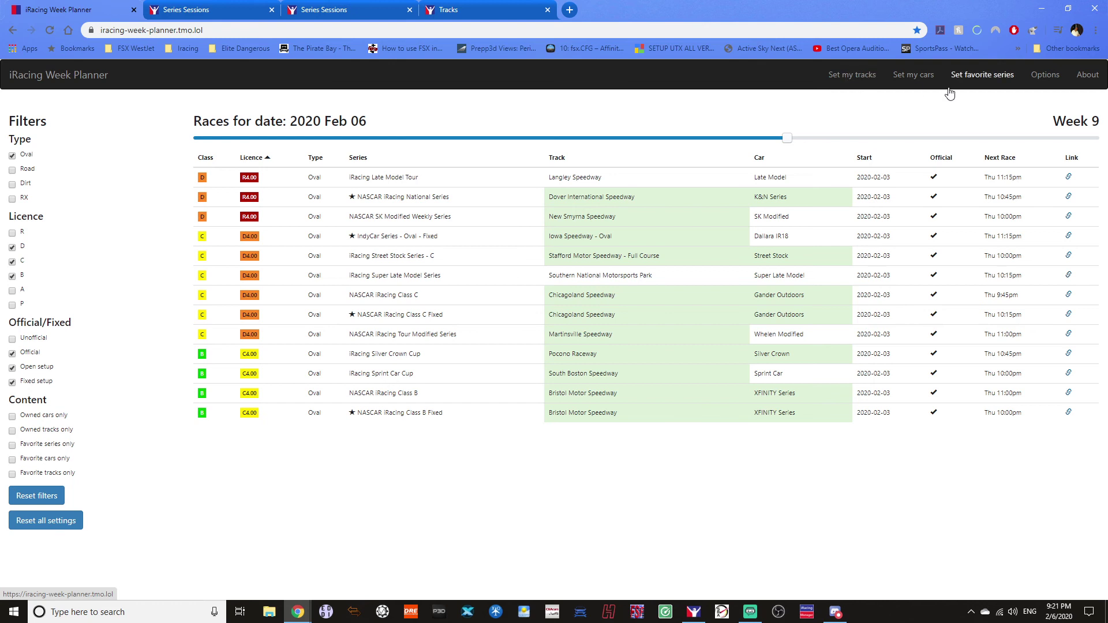
- Restrict the list to owned cars only and owned tracks only
click(13, 416)
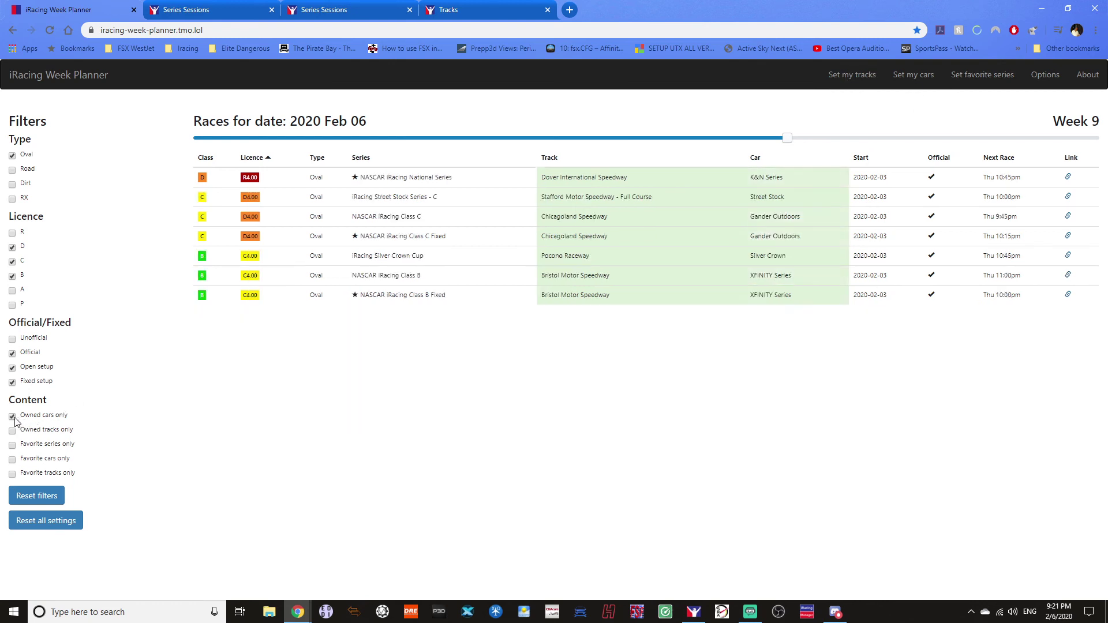
click(13, 431)
drag(783, 141, 868, 139)
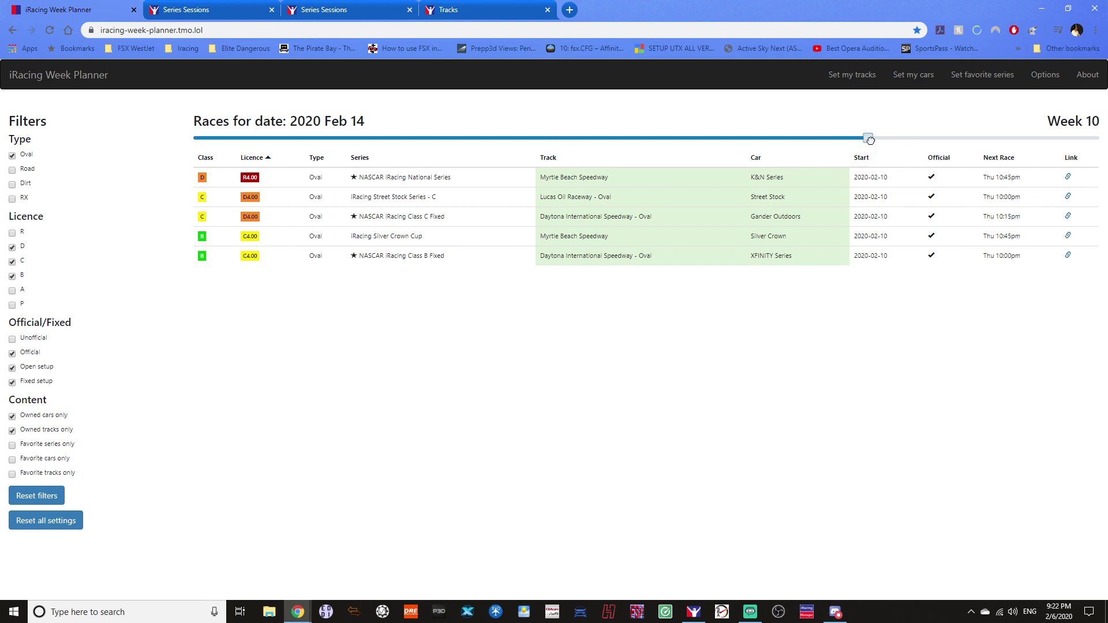
mouse_move(867, 138)
mouse_down()
mouse_move(998, 138)
mouse_move(768, 153)
mouse_up()
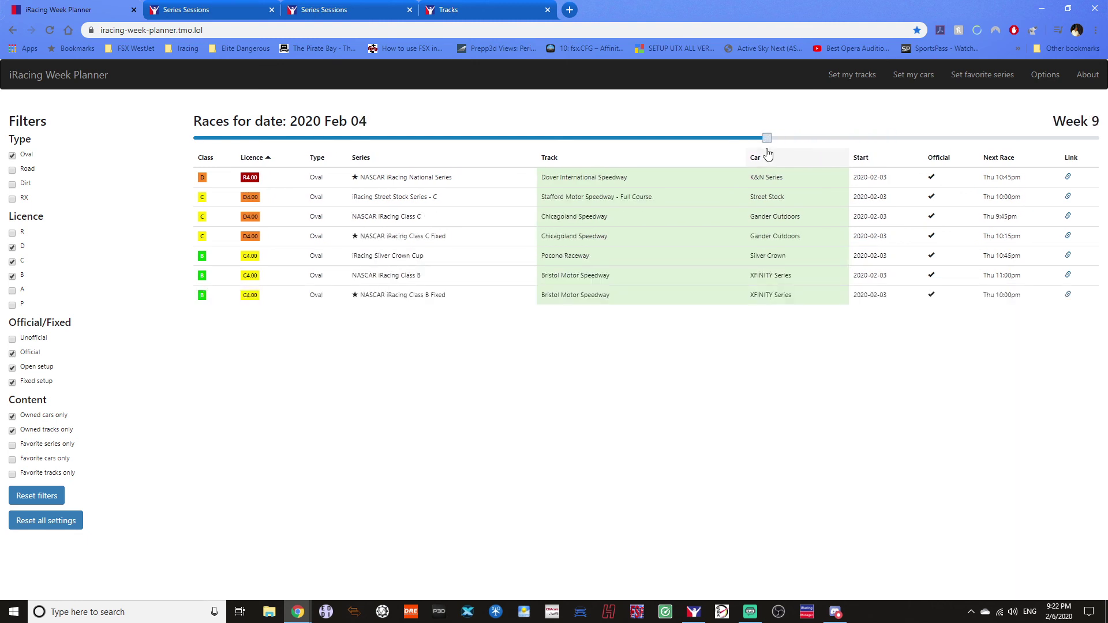